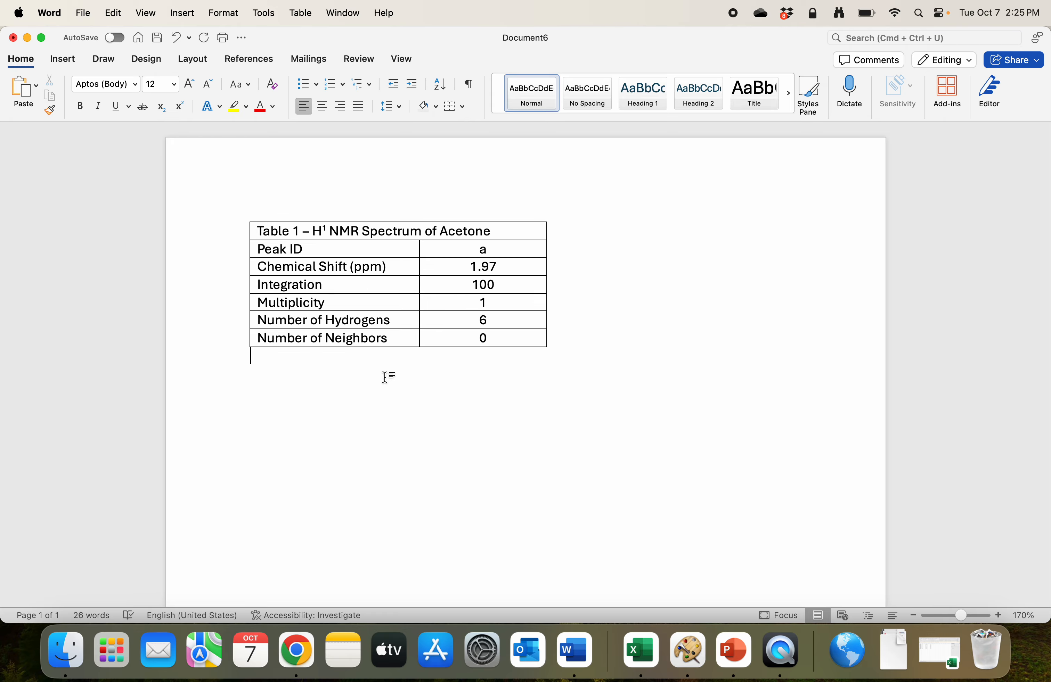
# - Add a blank line below the Word table and, in Chrome's structure editor, draw a zigzag chain of three single bonds
pyautogui.press('Return')
pyautogui.hotkey('ctrl', 'Left')
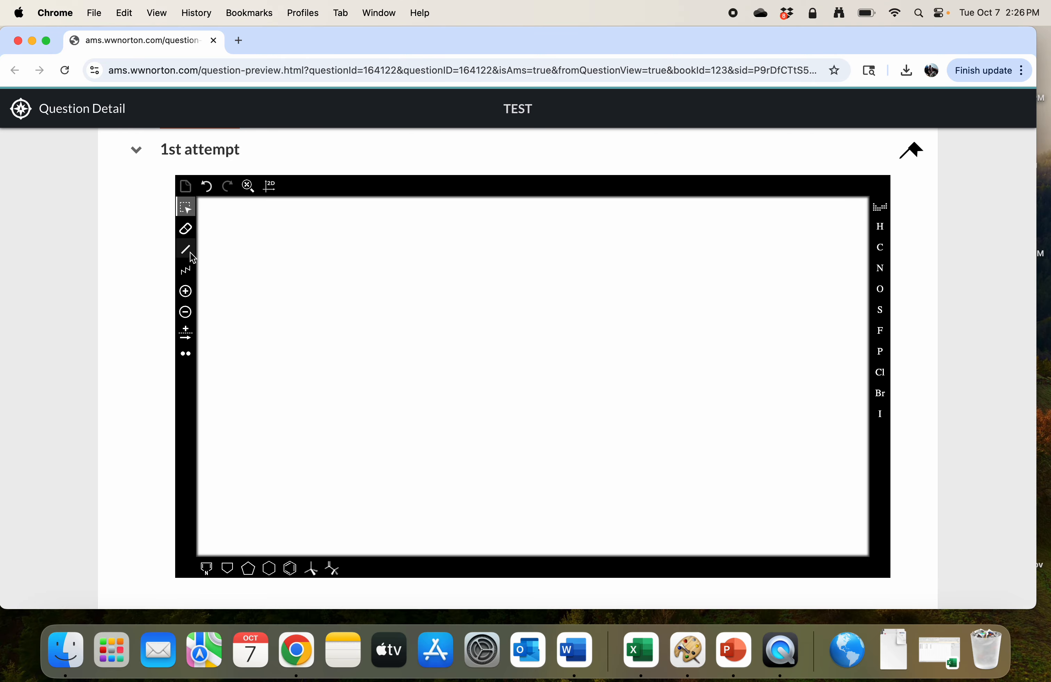
pyautogui.click(189, 251)
pyautogui.click(544, 378)
pyautogui.click(542, 377)
pyautogui.click(519, 364)
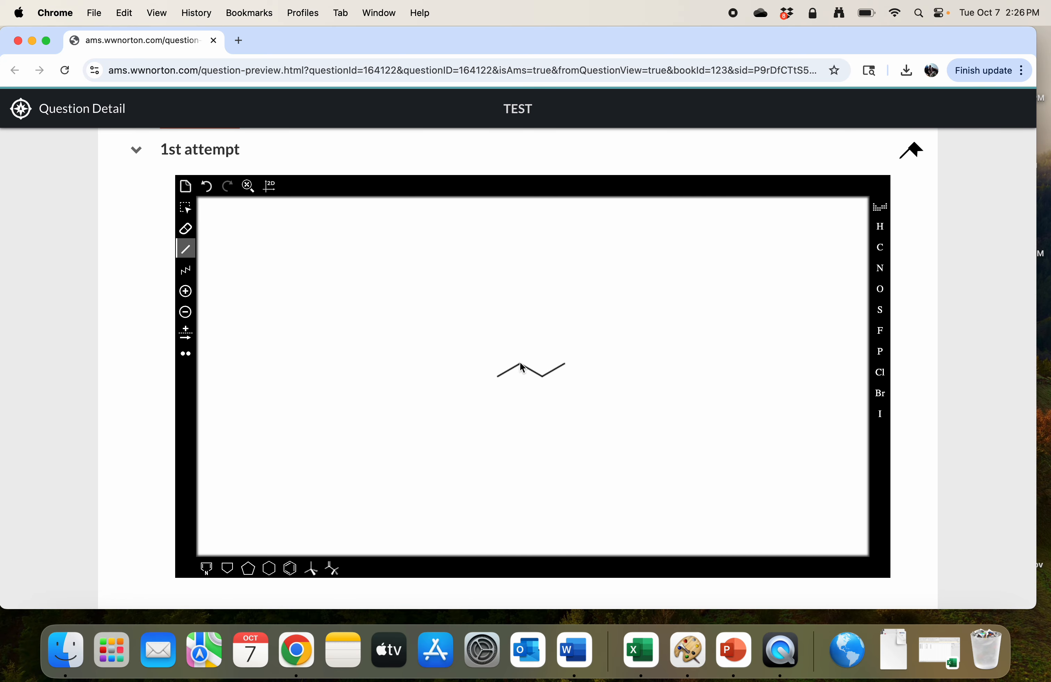
# - Erase the chain's last bond and add an upward double bond on the central carbon
pyautogui.click(186, 228)
pyautogui.click(554, 370)
pyautogui.click(185, 249)
pyautogui.click(520, 350)
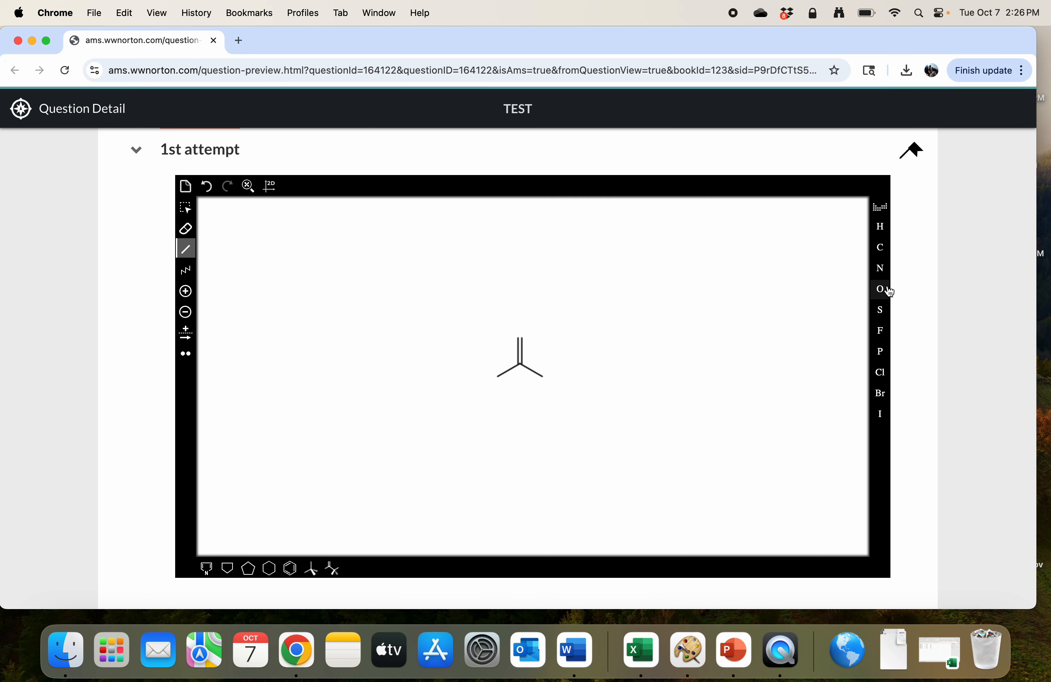
# - Change the end atom of the double bond to oxygen and give it two lone pairs
pyautogui.click(890, 291)
pyautogui.click(520, 339)
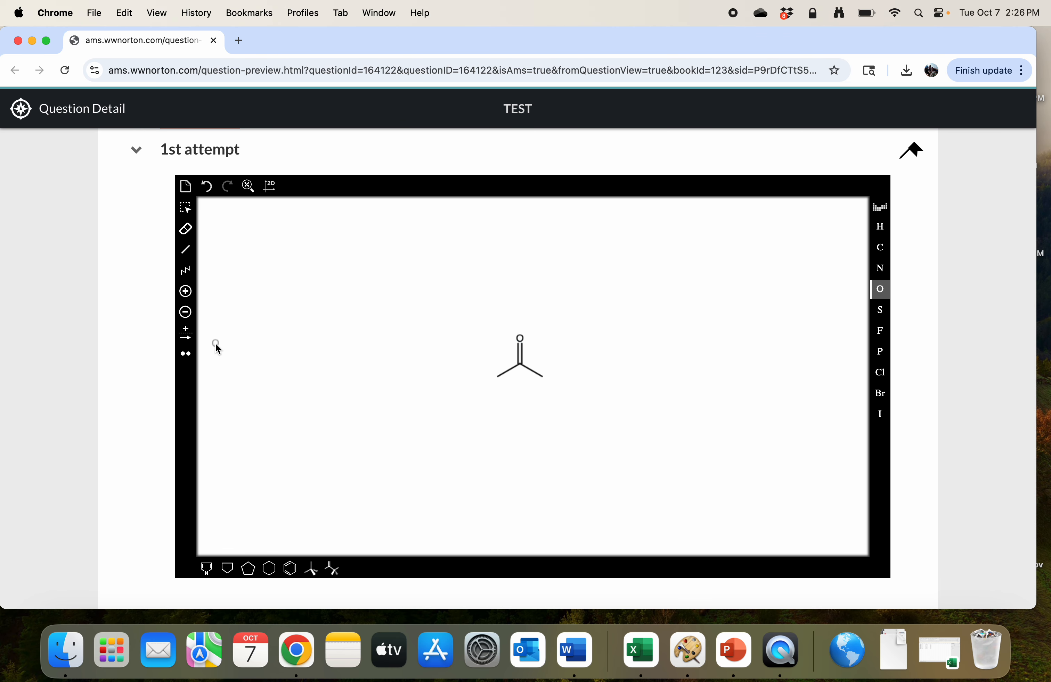
pyautogui.click(188, 356)
pyautogui.click(520, 339)
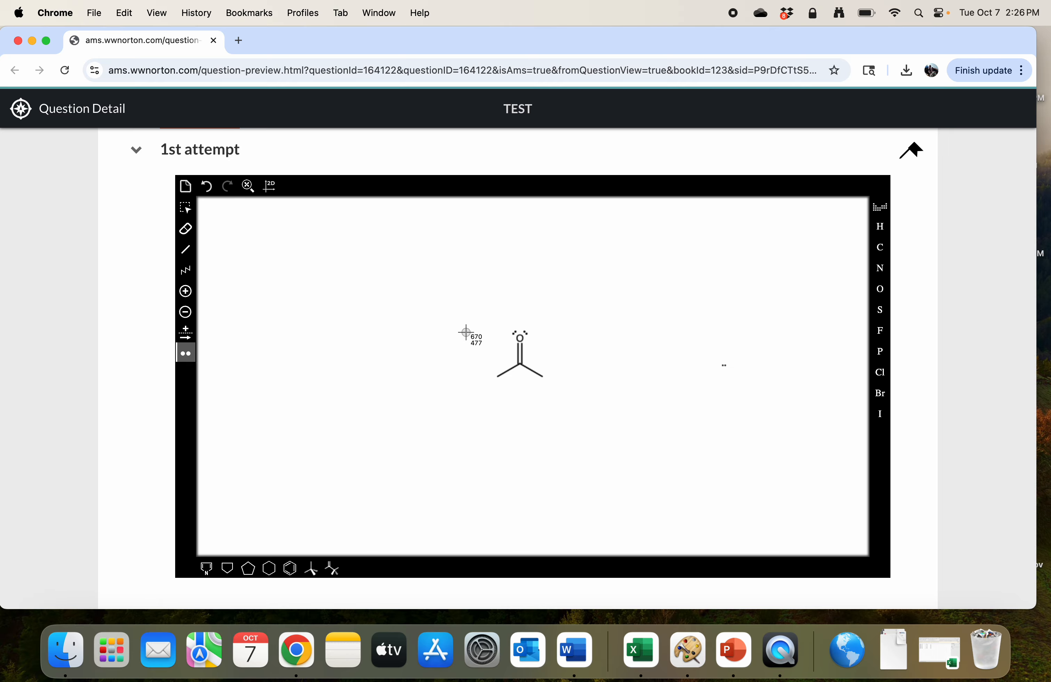
# - Capture a screenshot of only the acetone structure with its lone pairs
pyautogui.moveTo(483, 323); pyautogui.dragTo(554, 383)
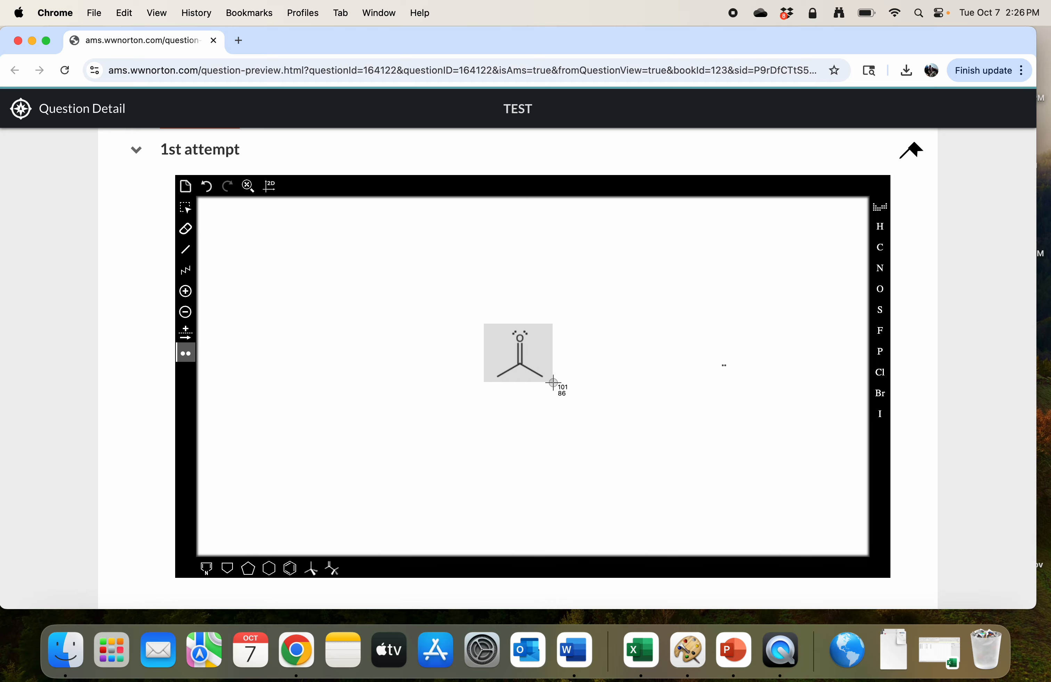
pyautogui.moveTo(554, 383); pyautogui.dragTo(554, 382)
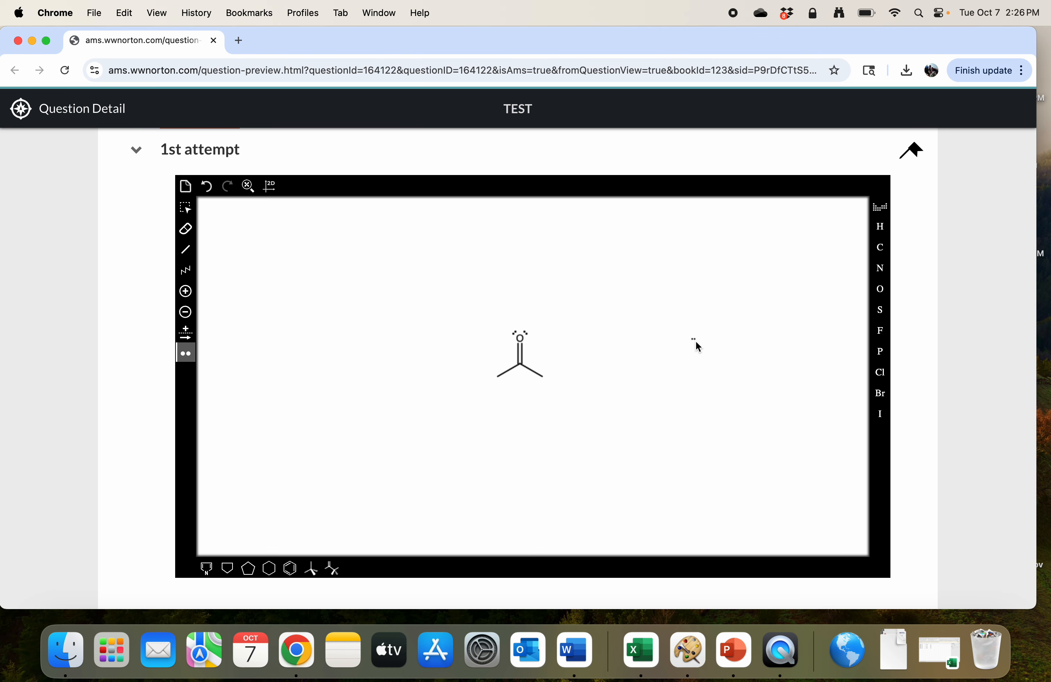
# - Switch to Word, try pasting the captured structure below the table, and delete it again
pyautogui.press('super+Tab')
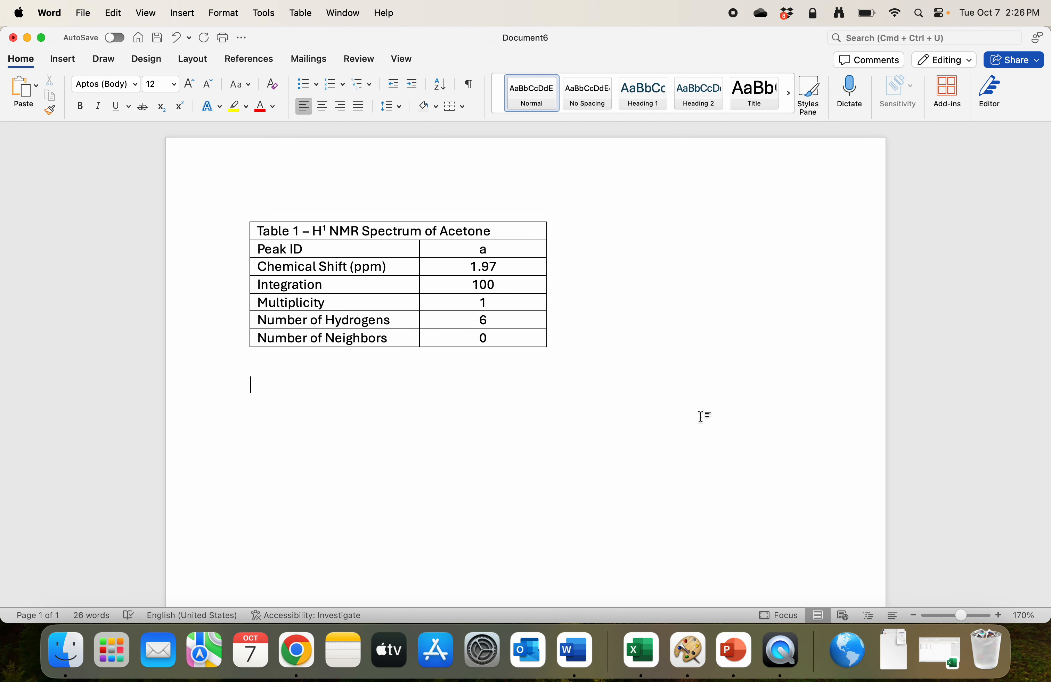
pyautogui.press('super+v')
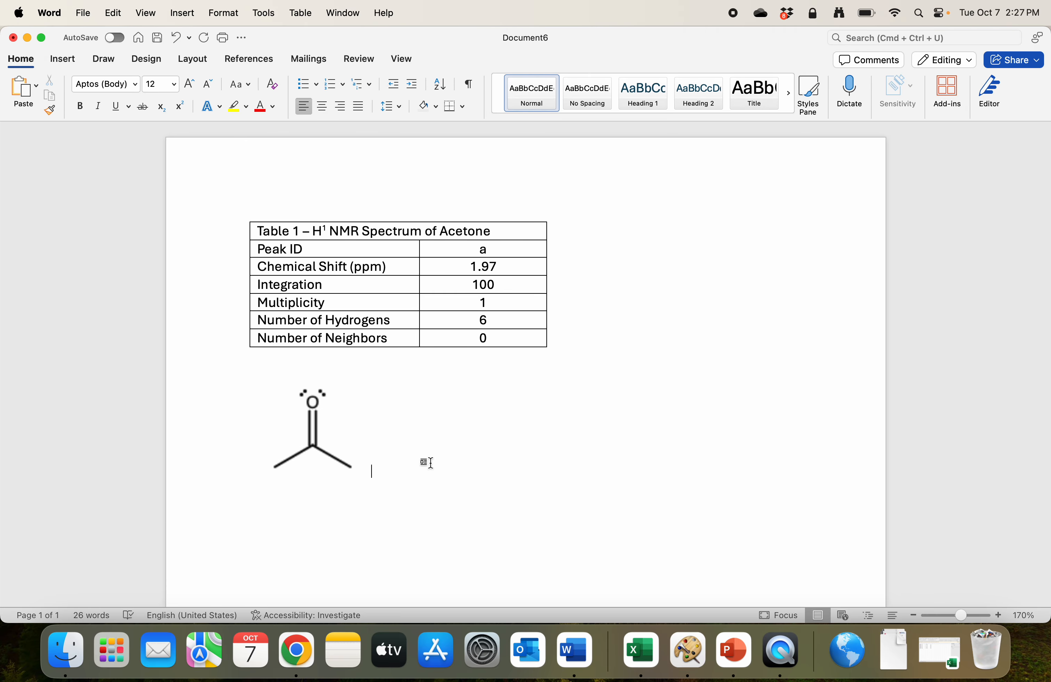
pyautogui.press('BackSpace')
pyautogui.press('BackSpace')
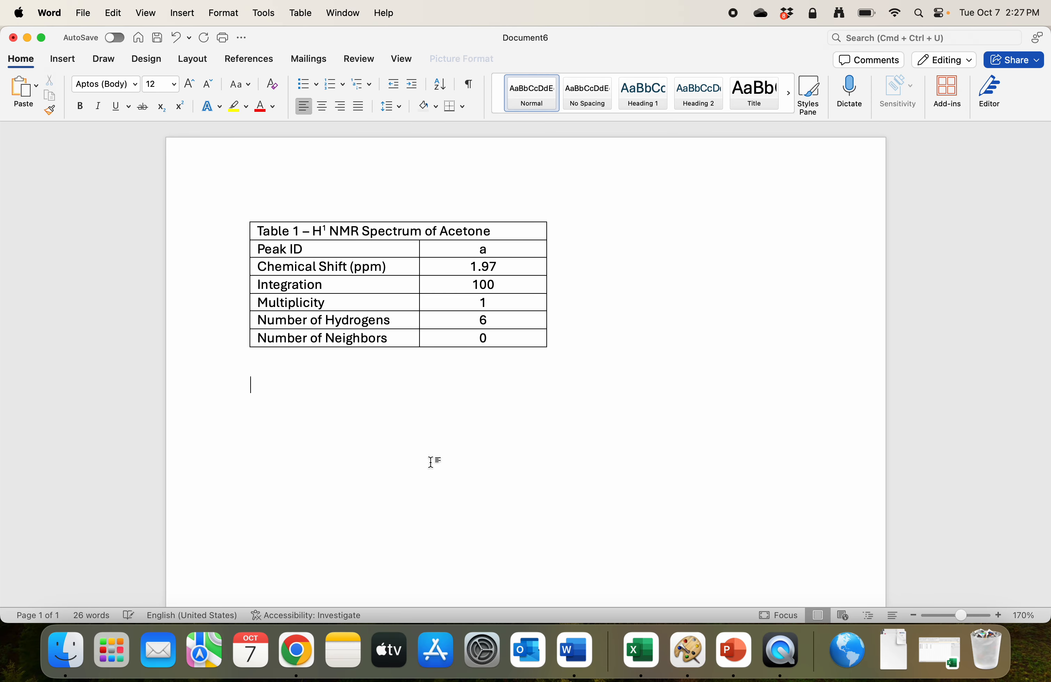
# - Switch to PowerPoint and paste the captured acetone structure onto the blank slide
pyautogui.hotkey('ctrl', 'Right')
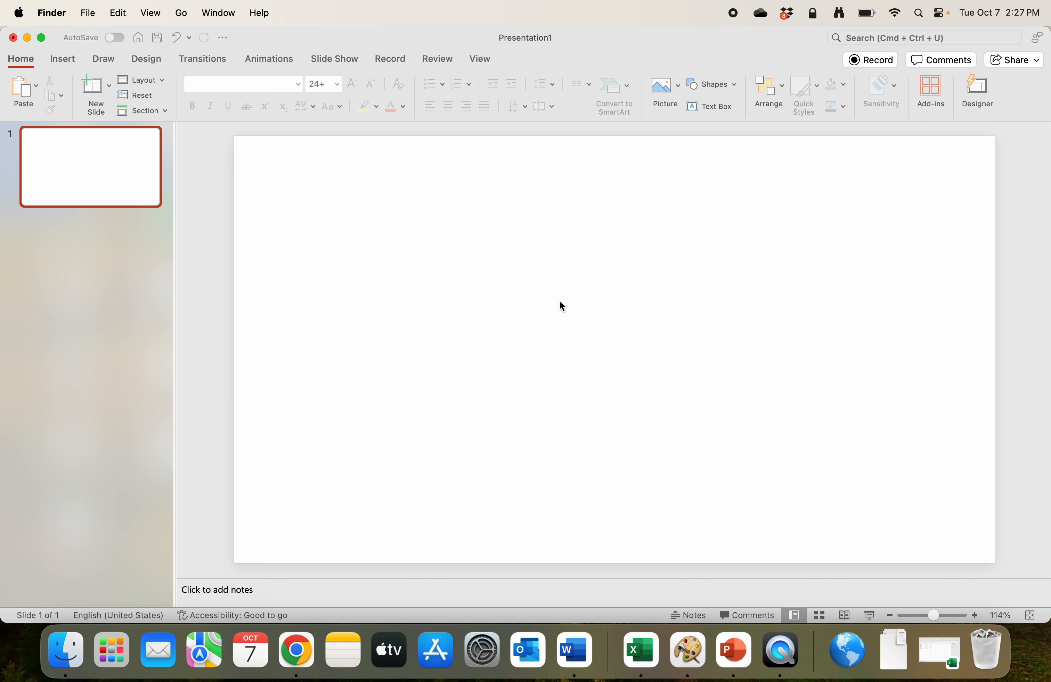
pyautogui.click(571, 312)
pyautogui.press('super+v')
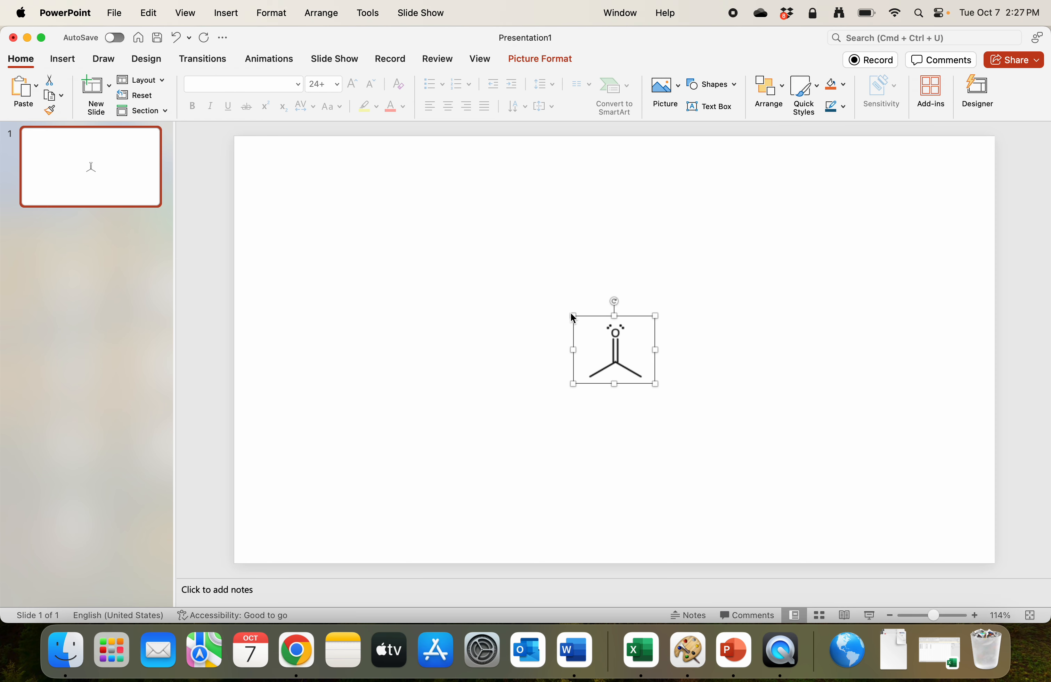
pyautogui.click(584, 326)
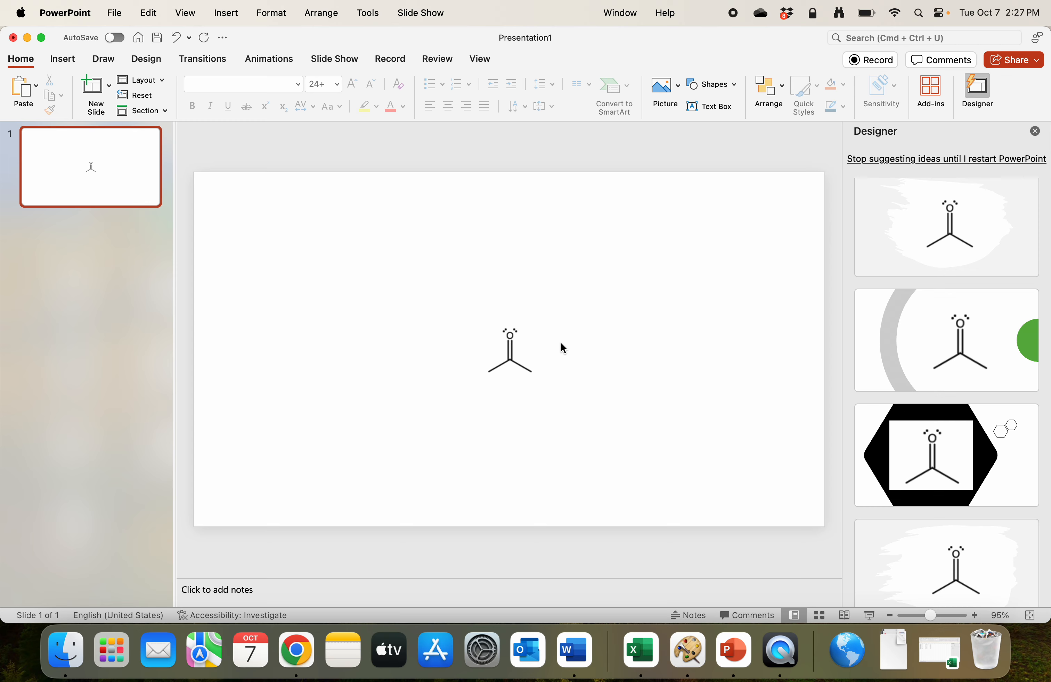
# - Add a text box reading "a" beside the left end carbon of the structure
pyautogui.scroll(3, 561, 343)
pyautogui.scroll(4, 562, 348)
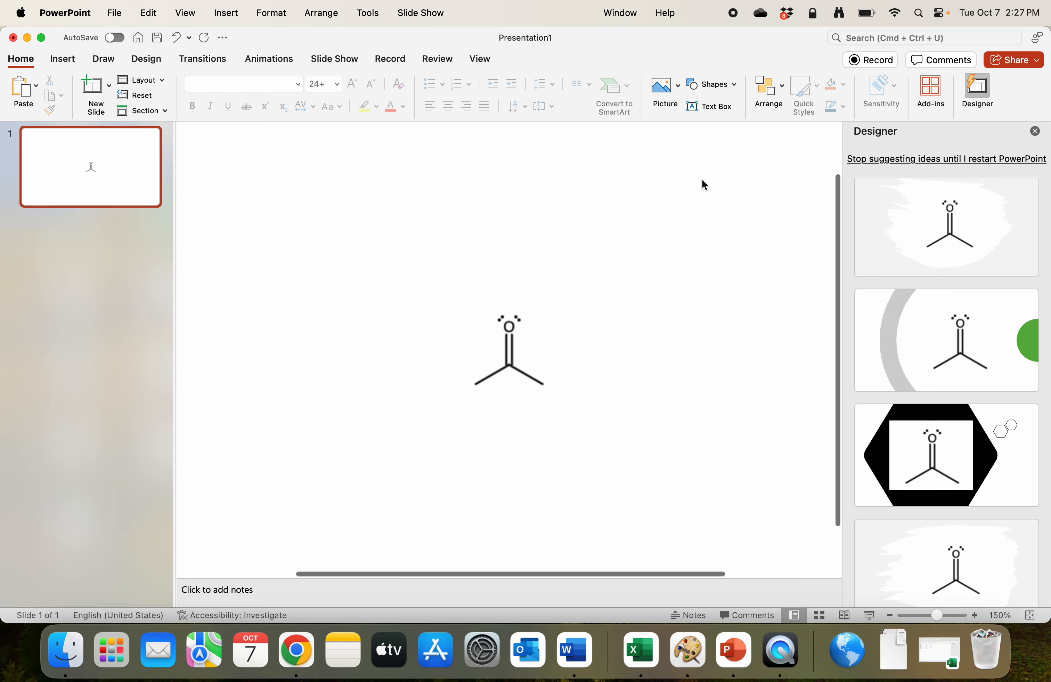
pyautogui.click(713, 111)
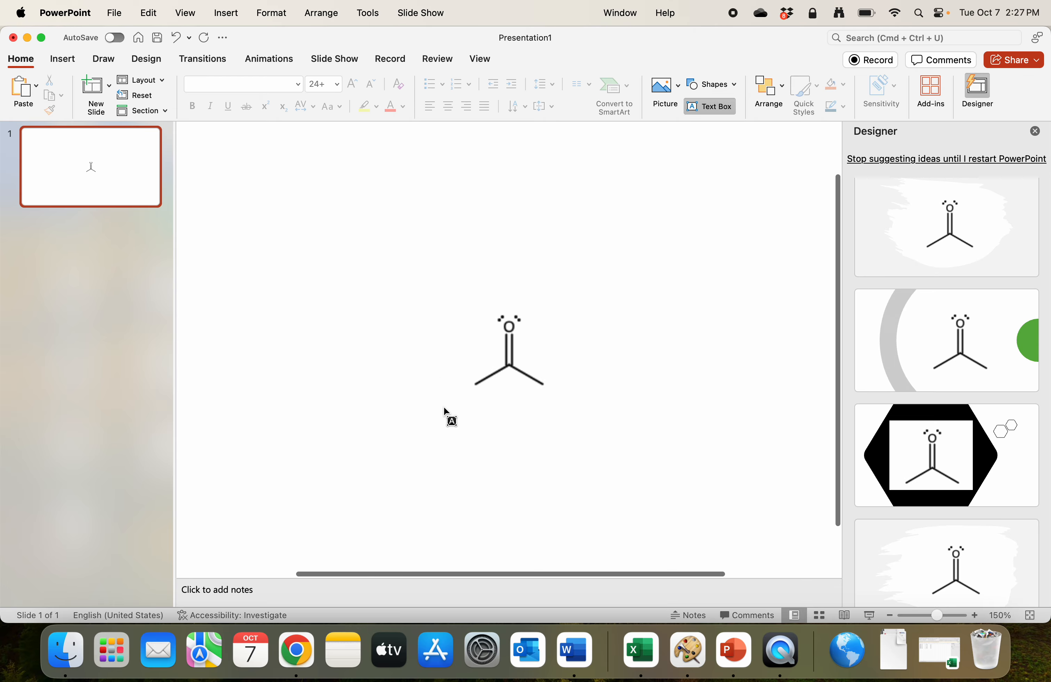
pyautogui.moveTo(453, 372); pyautogui.dragTo(513, 391)
pyautogui.write('a')
# - Duplicate the "a" label and place the copy beside the right end carbon of the structure
pyautogui.press('super+v')
pyautogui.press('super+z')
pyautogui.click(497, 391)
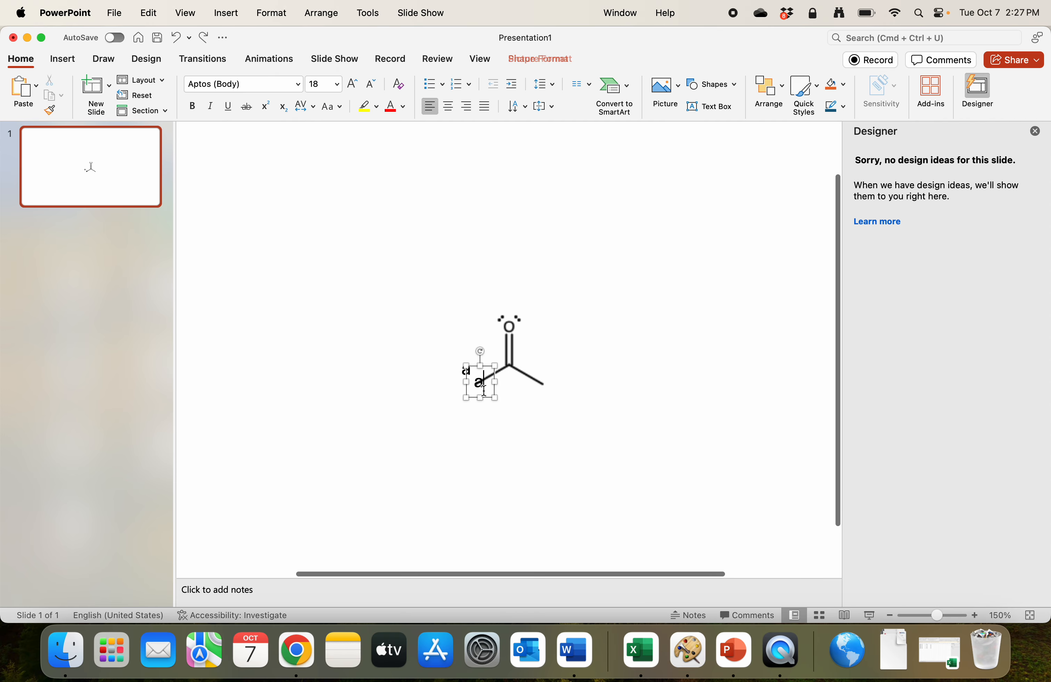
pyautogui.moveTo(497, 391); pyautogui.dragTo(566, 380)
pyautogui.press('Down')
pyautogui.press('Down')
pyautogui.press('Down')
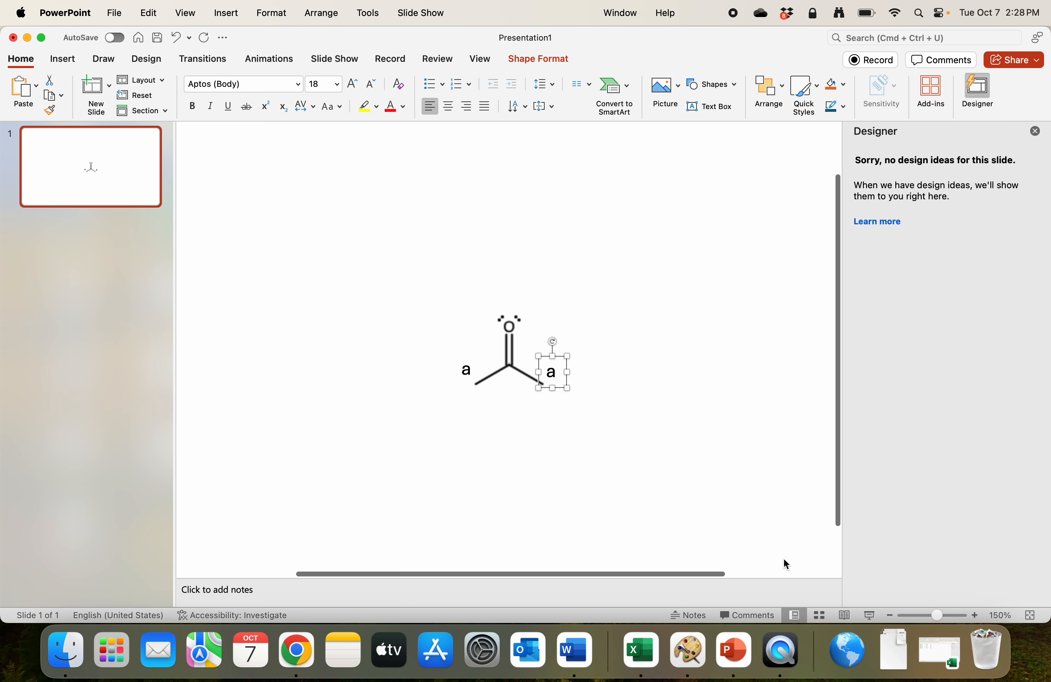
# - Nudge the left "a" label down so it lines up with the right one
pyautogui.click(464, 380)
pyautogui.press('Down')
pyautogui.press('Down')
pyautogui.press('Down')
pyautogui.press('Down')
pyautogui.press('Down')
pyautogui.click(631, 462)
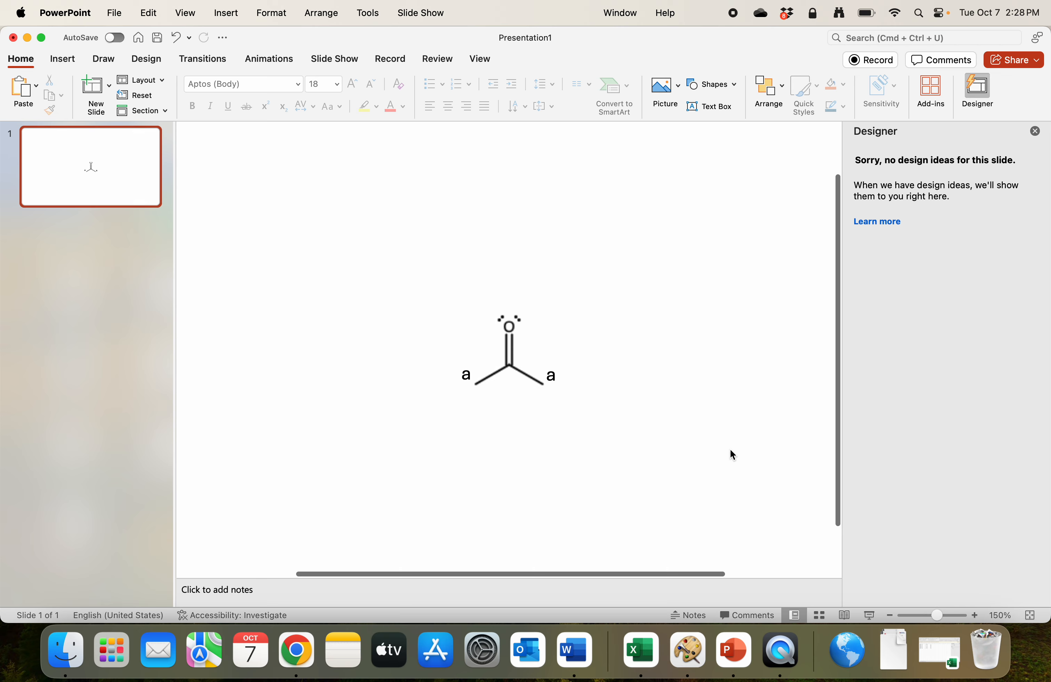
# - Capture a screenshot of the labelled structure and paste it below the table in the Word document
pyautogui.press('super+shift+4')
pyautogui.moveTo(456, 311); pyautogui.dragTo(566, 394)
pyautogui.hotkey('ctrl', 'Left')
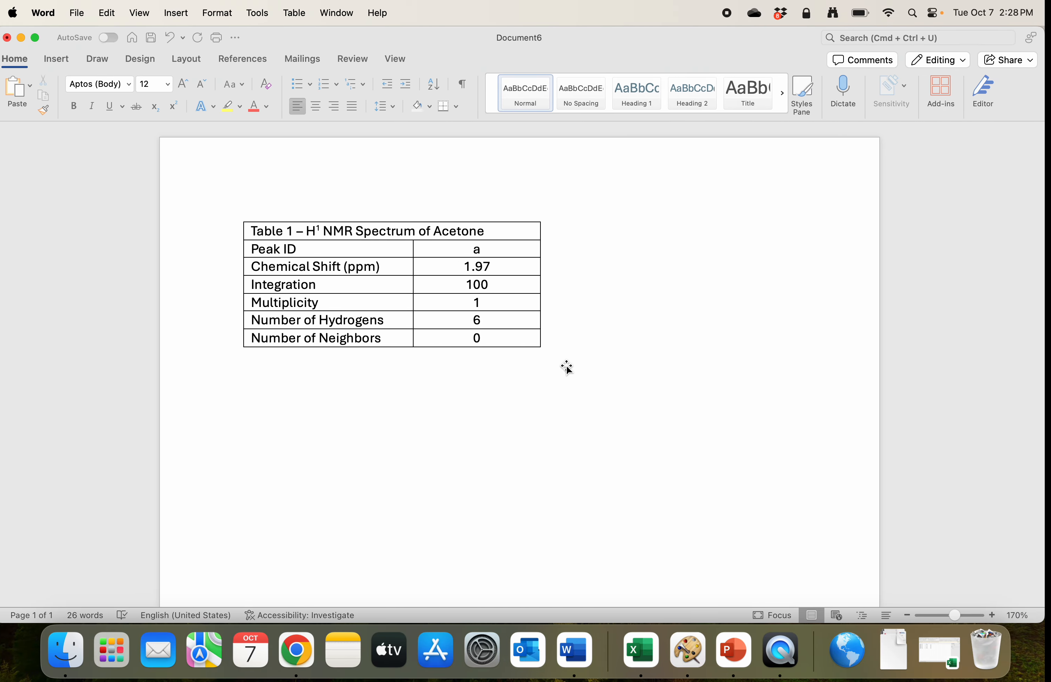
pyautogui.click(547, 383)
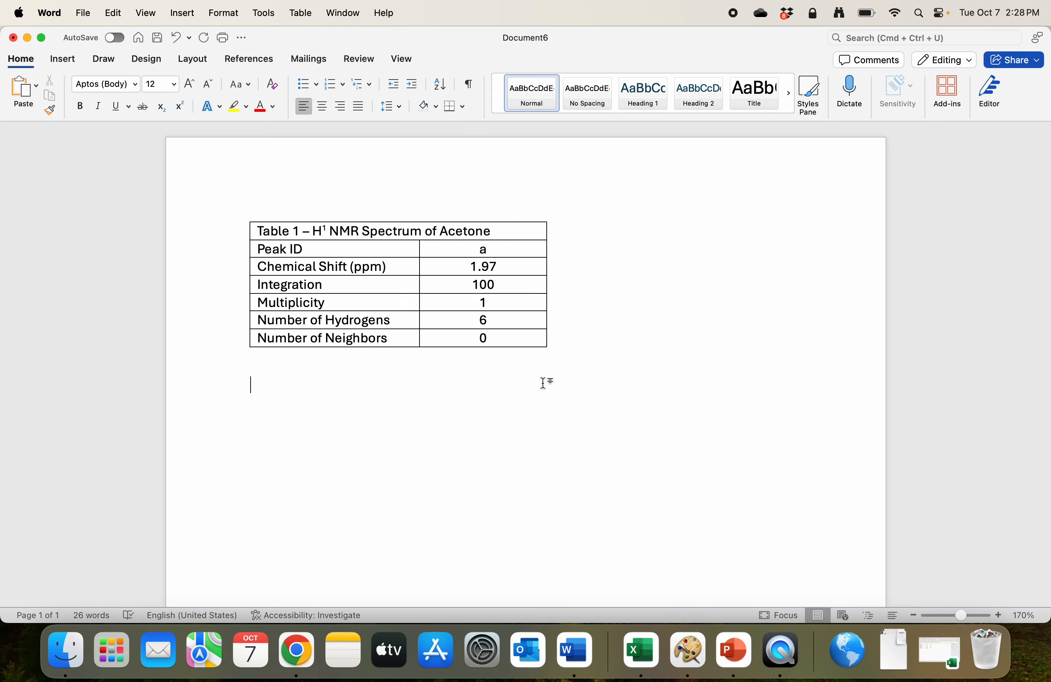
pyautogui.press('super+v')
# - Scale the pasted structure picture down to about 1.46" wide by 1.12" high and place the text cursor after it
pyautogui.click(392, 502)
pyautogui.moveTo(435, 522); pyautogui.dragTo(354, 467)
pyautogui.click(443, 467)
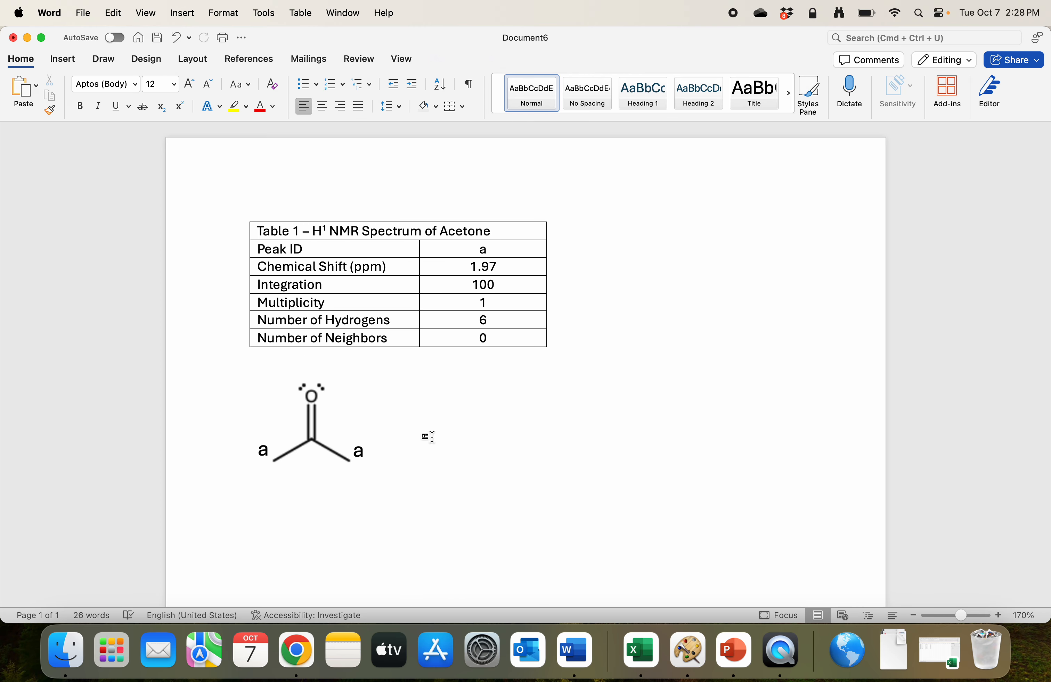
# - Copy the whole Table 1 and paste the duplicate below the structure picture
pyautogui.moveTo(269, 202)
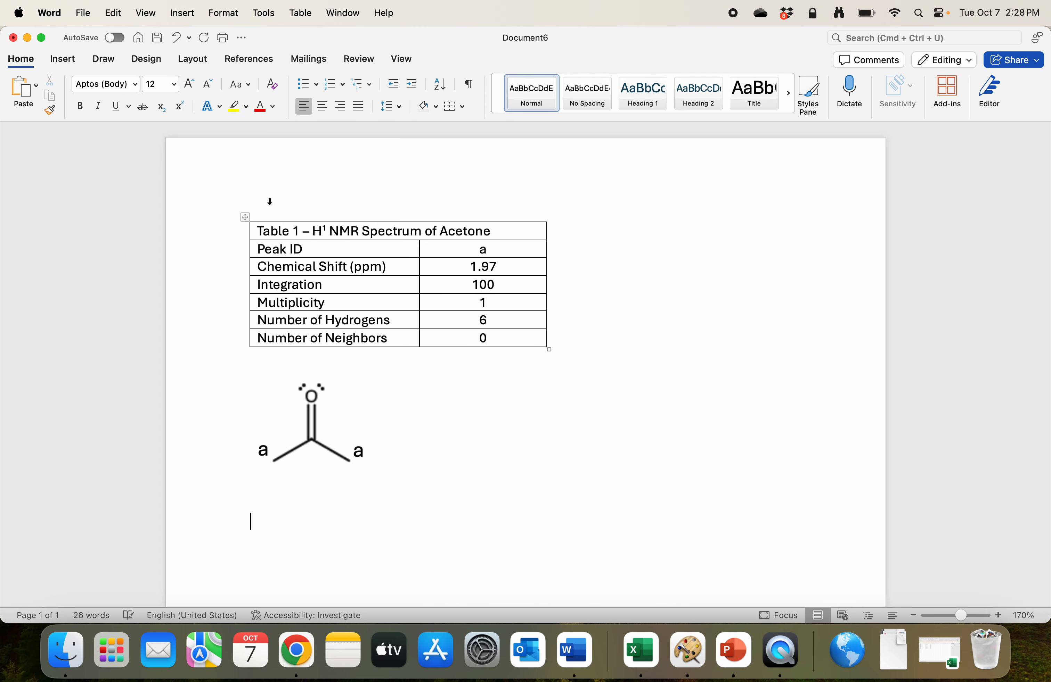
pyautogui.click(247, 217)
pyautogui.press('super+c')
pyautogui.click(284, 505)
pyautogui.press('super+v')
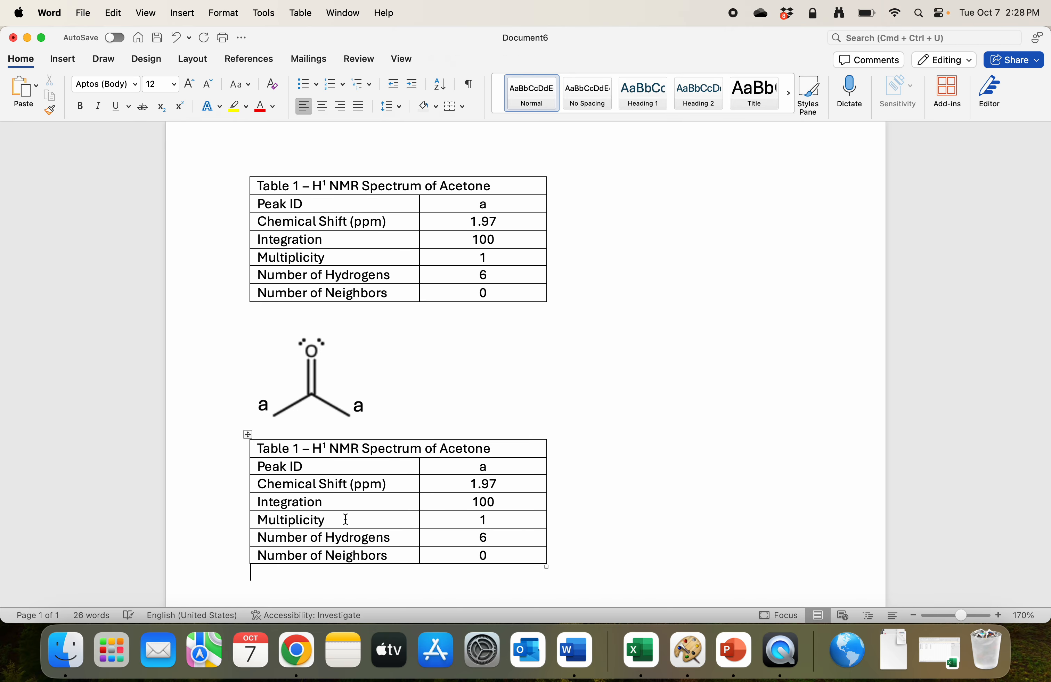
# - Set the structure picture's text wrapping to In Front of Text and move it to the right of Table 1
pyautogui.click(358, 388)
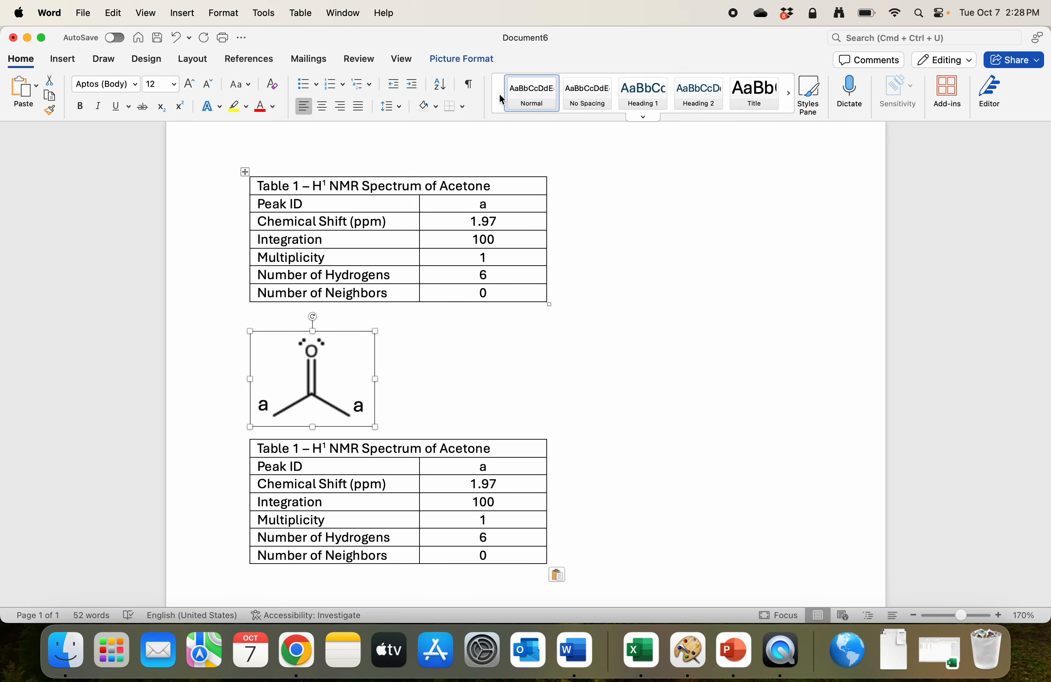
pyautogui.click(471, 59)
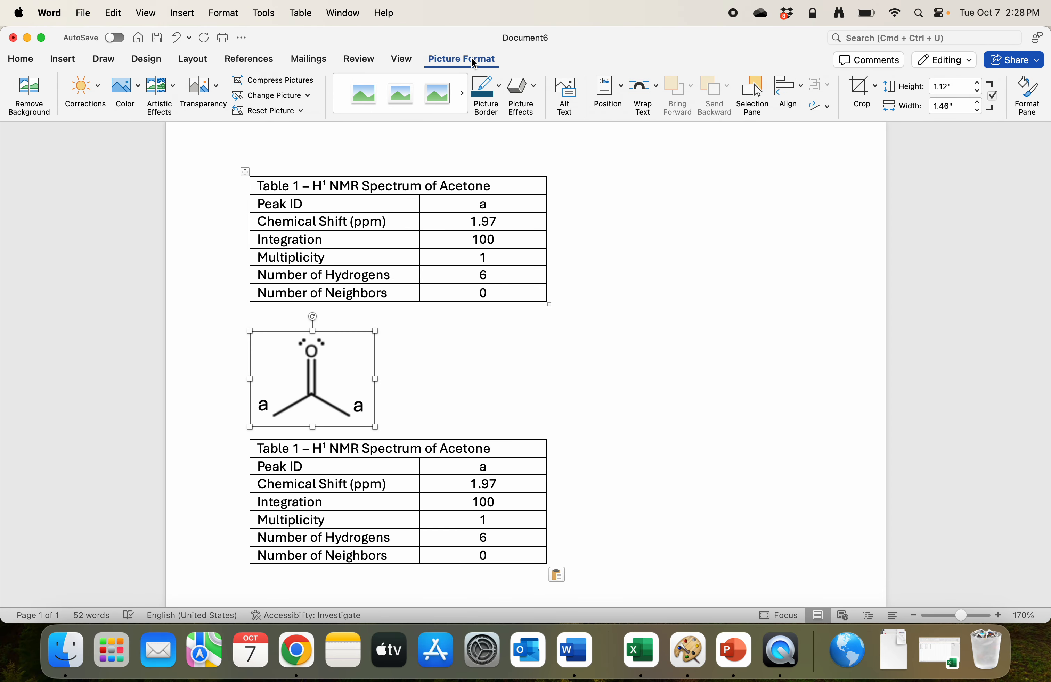
pyautogui.click(657, 87)
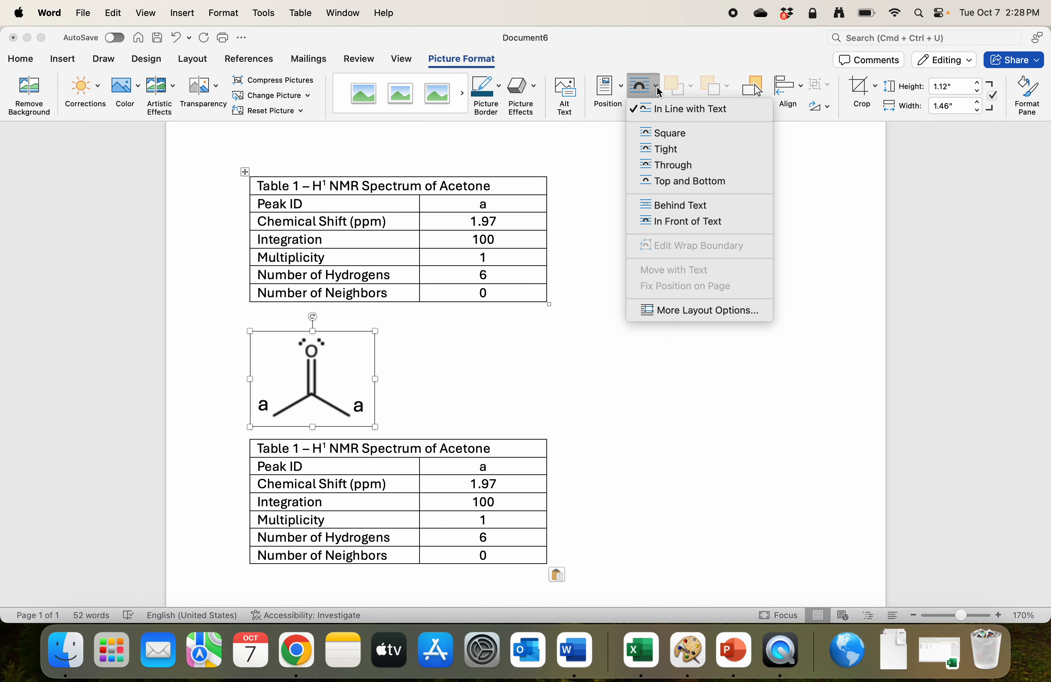
pyautogui.click(684, 222)
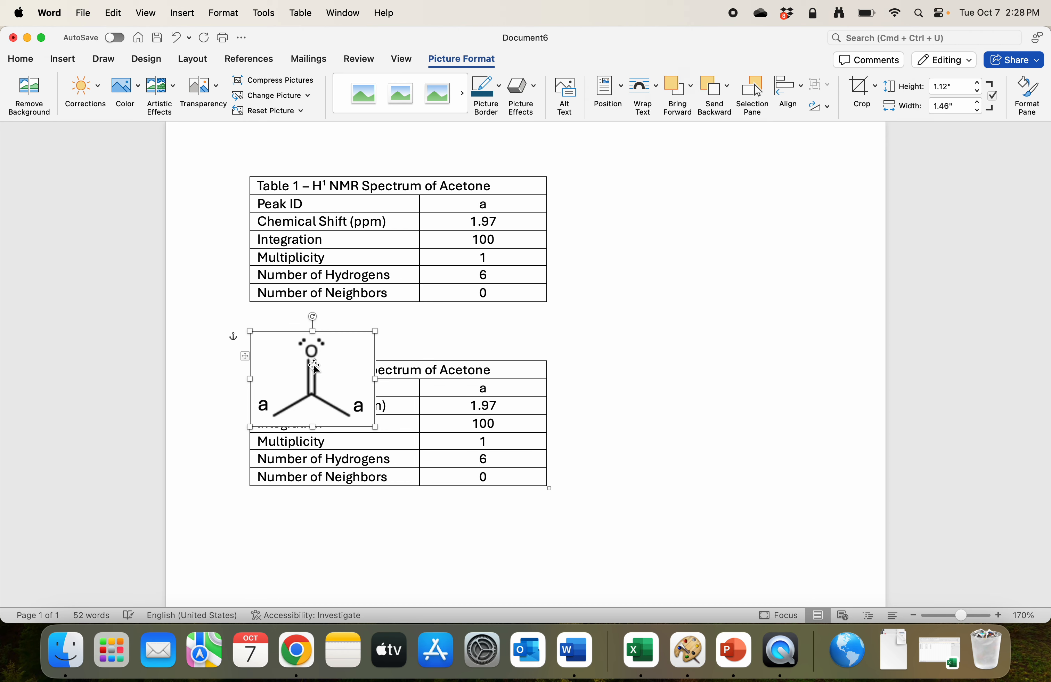
pyautogui.moveTo(316, 372); pyautogui.dragTo(743, 251)
# - Insert blank lines between the two tables and move the structure picture into the gap
pyautogui.click(753, 333)
pyautogui.press('Return')
pyautogui.press('Return')
pyautogui.press('Return')
pyautogui.press('Return')
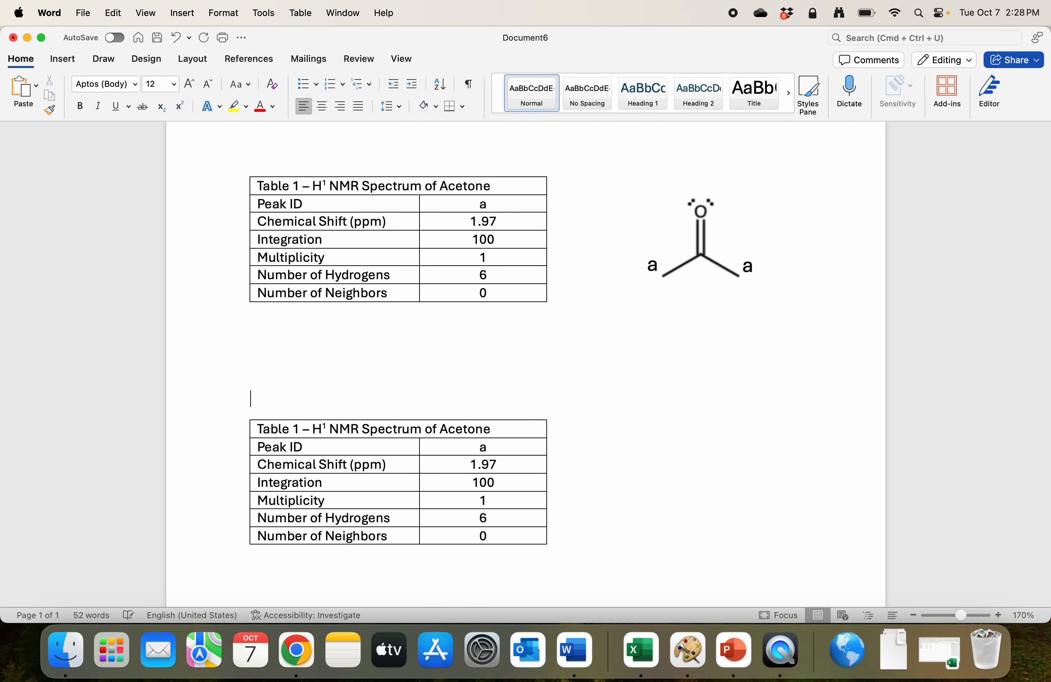
pyautogui.moveTo(704, 250); pyautogui.dragTo(398, 383)
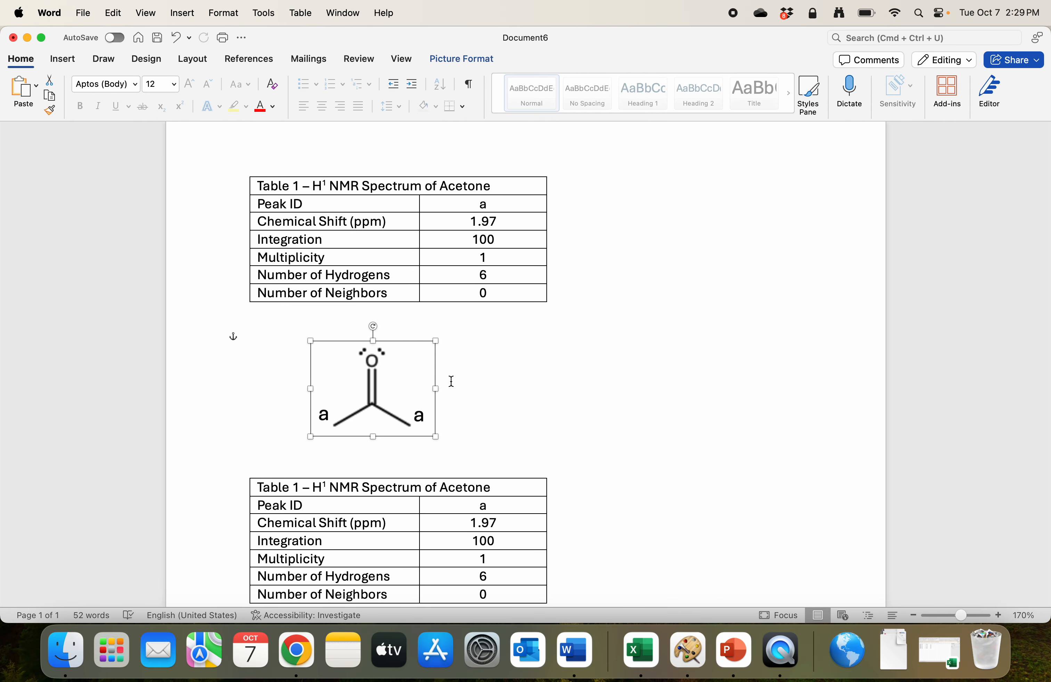
# - Move the structure picture back to the right of Table 1 and delete the added blank lines
pyautogui.moveTo(375, 370); pyautogui.dragTo(720, 215)
pyautogui.click(426, 438)
pyautogui.press('BackSpace')
pyautogui.press('BackSpace')
pyautogui.press('BackSpace')
pyautogui.press('BackSpace')
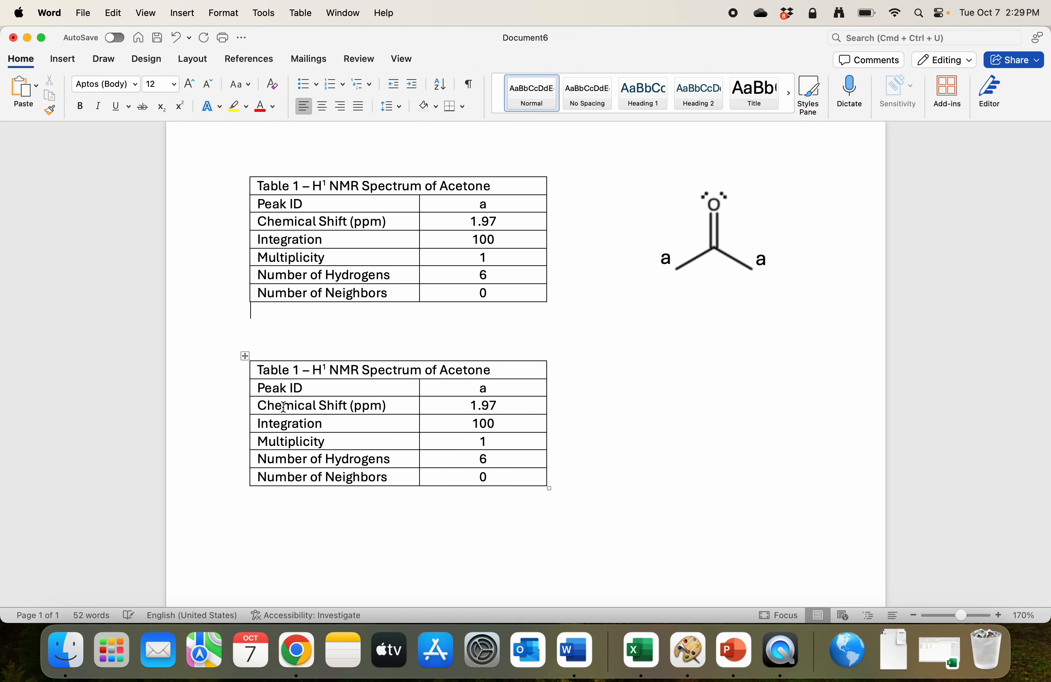
# - Renumber the duplicated table's title to Table 2 and remove the word "Acetone" from it
pyautogui.click(295, 370)
pyautogui.press('BackSpace')
pyautogui.write('2')
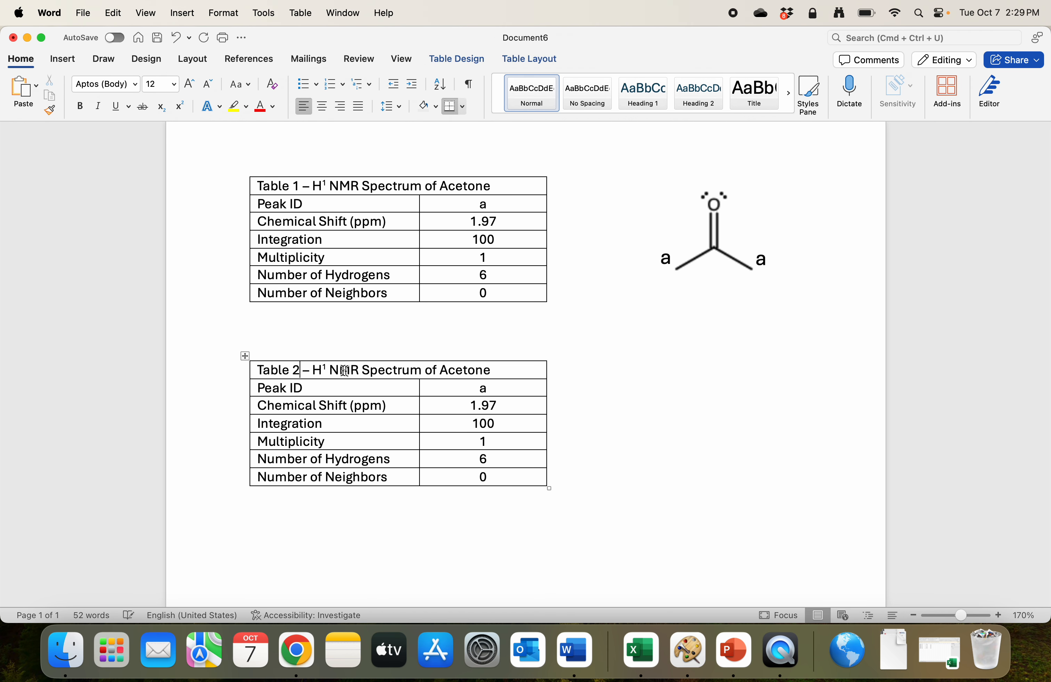
pyautogui.moveTo(436, 372)
pyautogui.mouseDown()
pyautogui.moveTo(546, 374)
pyautogui.moveTo(445, 371)
pyautogui.mouseUp()
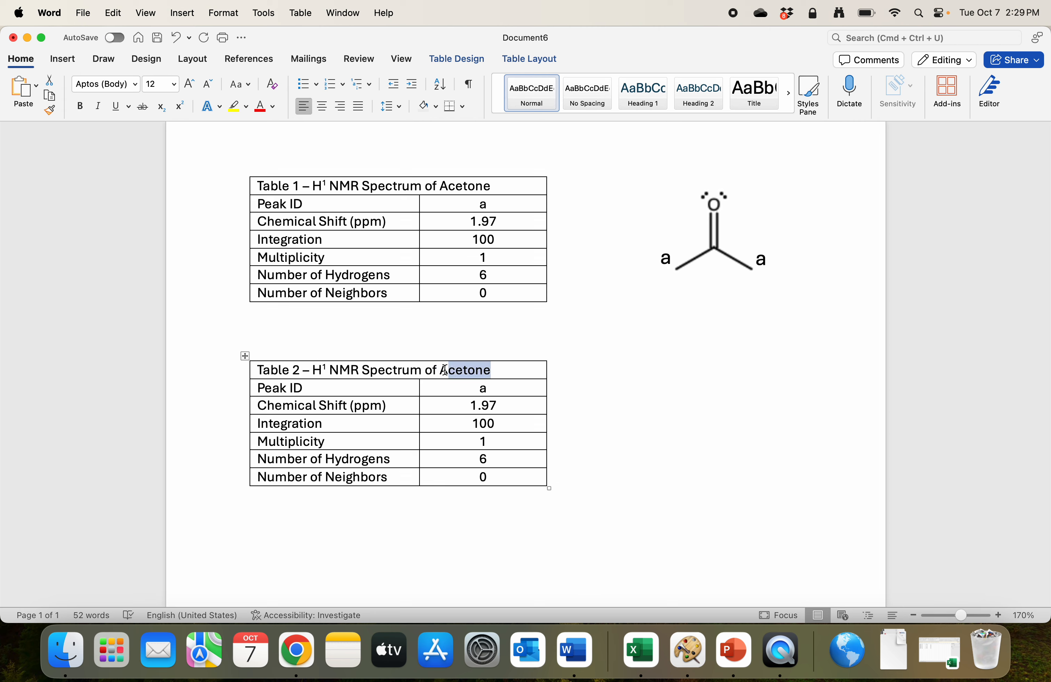
pyautogui.press('BackSpace')
pyautogui.press('BackSpace')
pyautogui.click(437, 324)
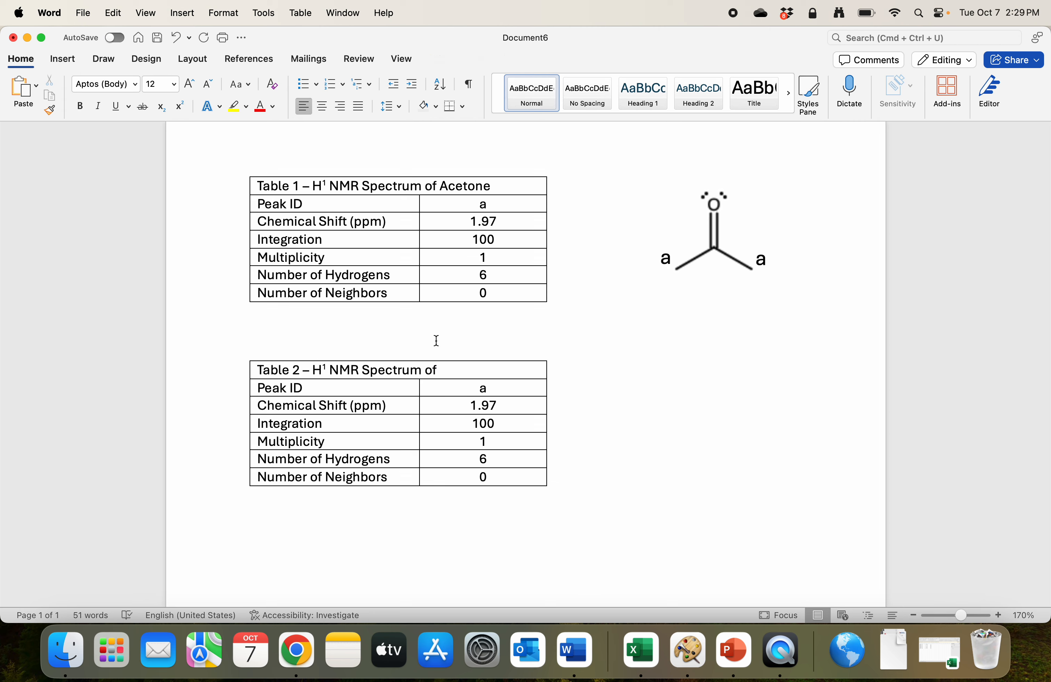